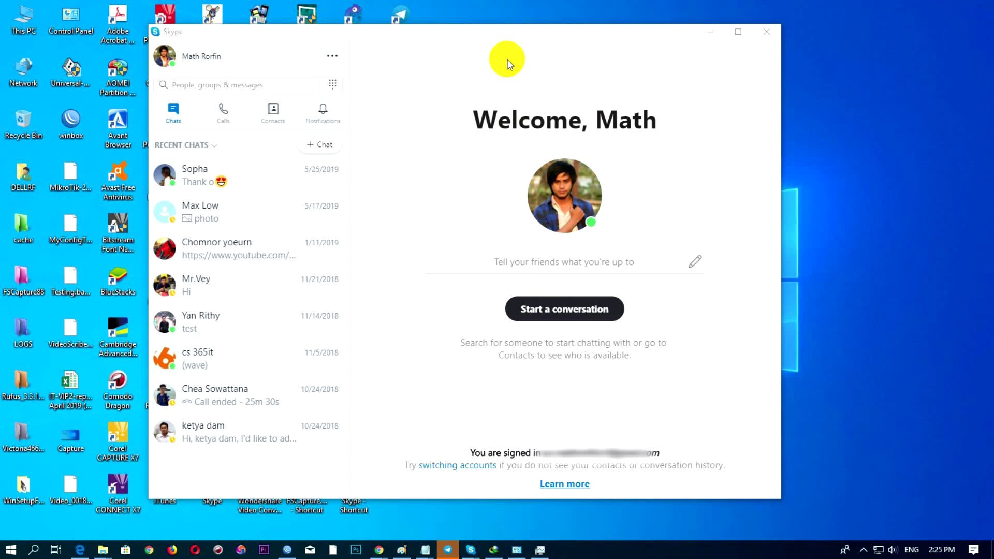
# - Open the first Skype account's panel showing its Active status and profile management options
pyautogui.click(491, 53)
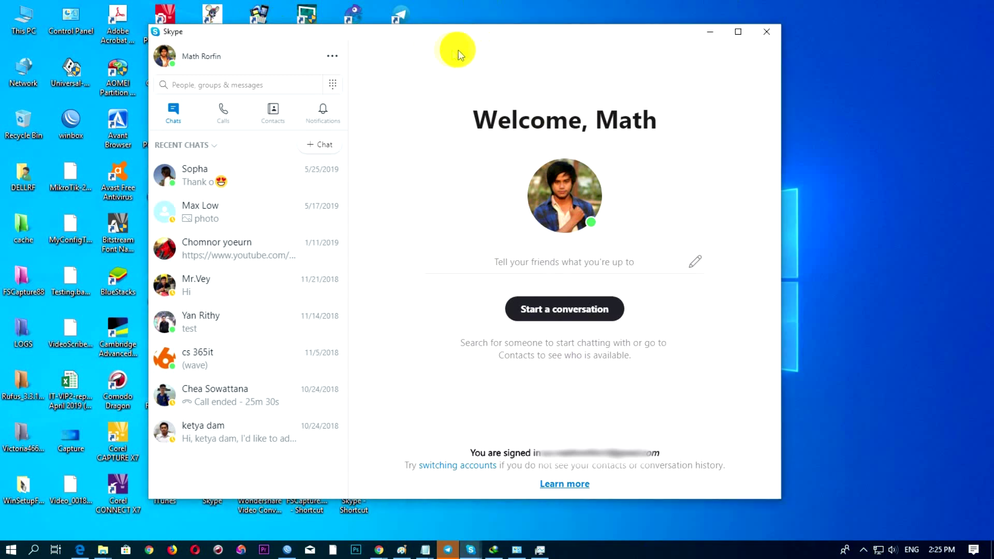
pyautogui.click(330, 56)
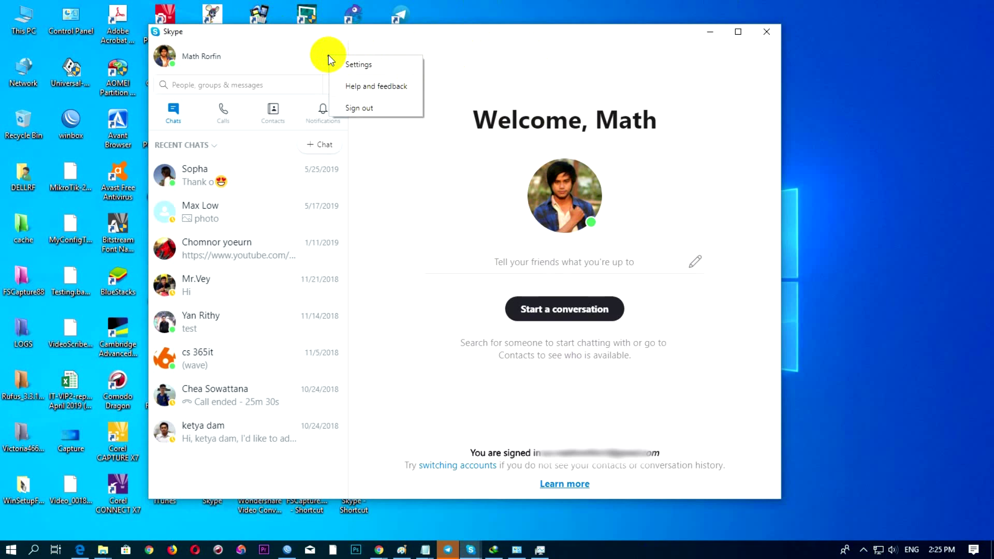
pyautogui.click(165, 58)
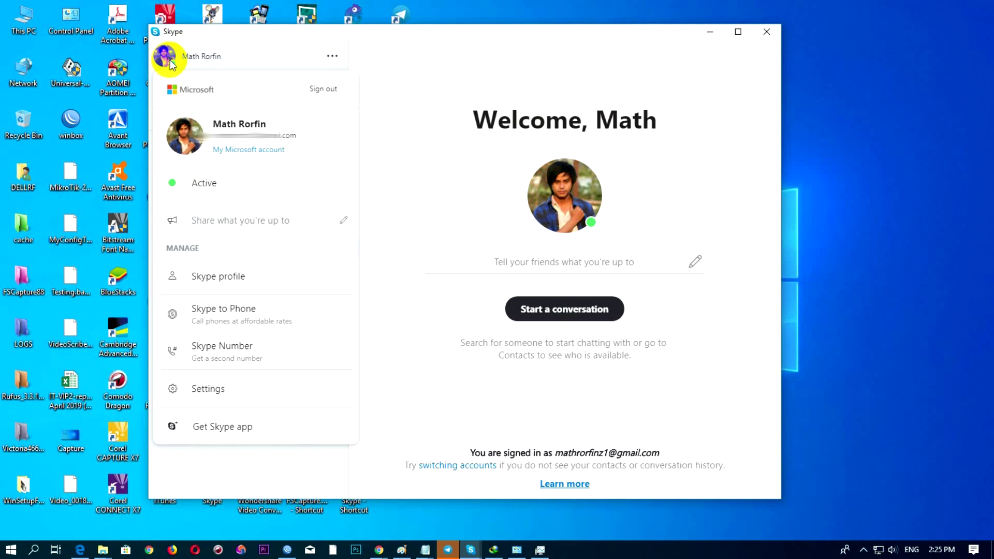
# - Open the first account's Skype profile and copy its Skype Name
pyautogui.click(229, 278)
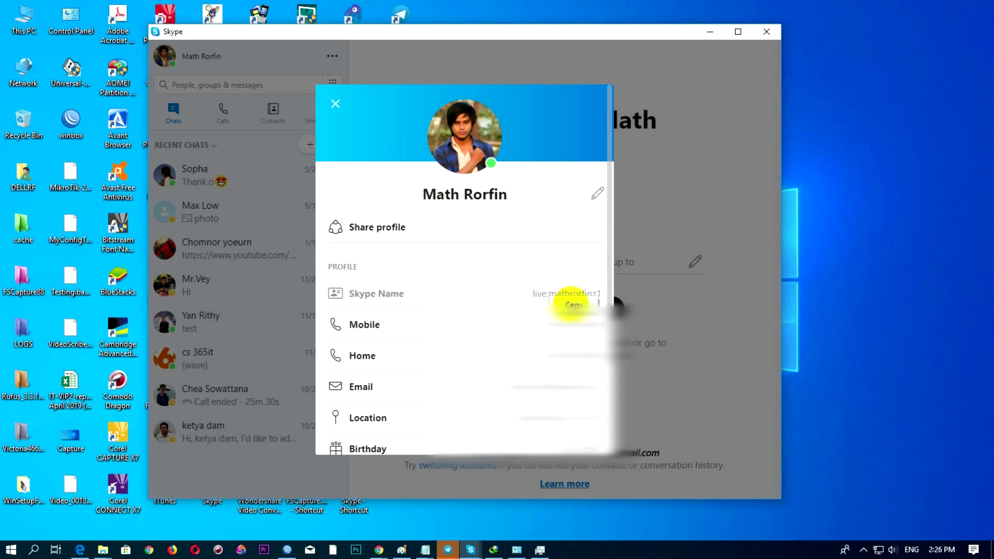
pyautogui.click(571, 305)
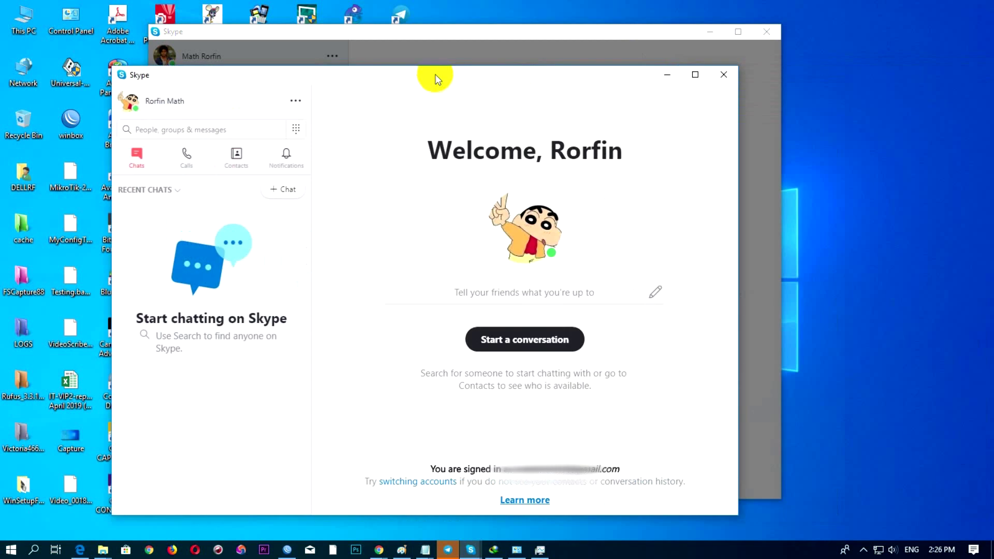
# - Drag the second account's window lower so the first account's profile stays visible behind it
pyautogui.moveTo(535, 77); pyautogui.dragTo(596, 202)
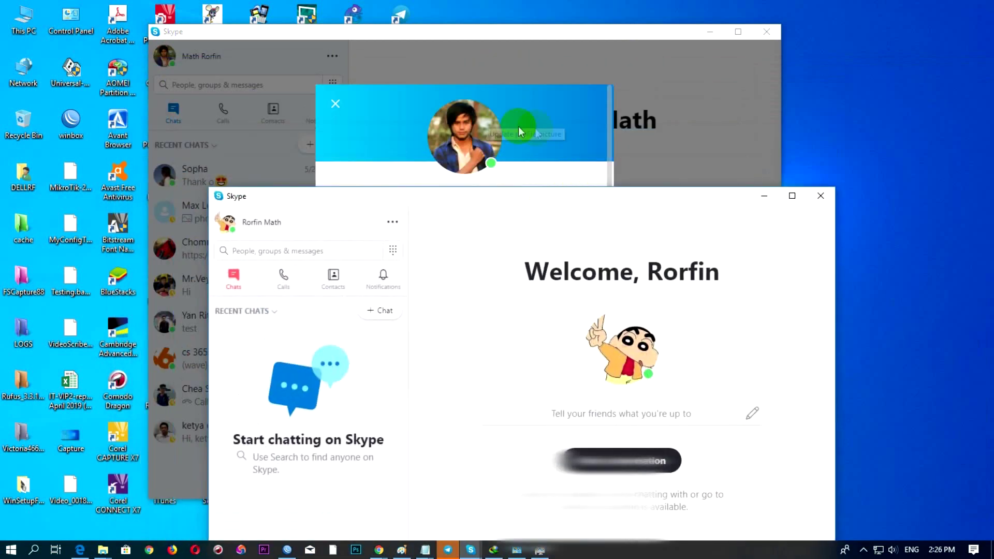
pyautogui.moveTo(578, 203); pyautogui.dragTo(608, 99)
pyautogui.moveTo(542, 93); pyautogui.dragTo(564, 192)
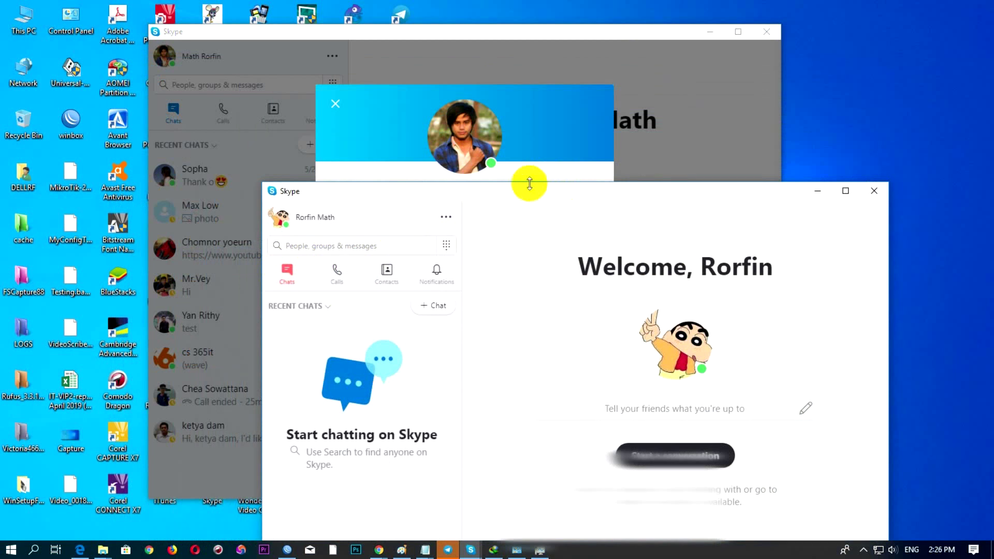
pyautogui.moveTo(541, 196); pyautogui.dragTo(519, 343)
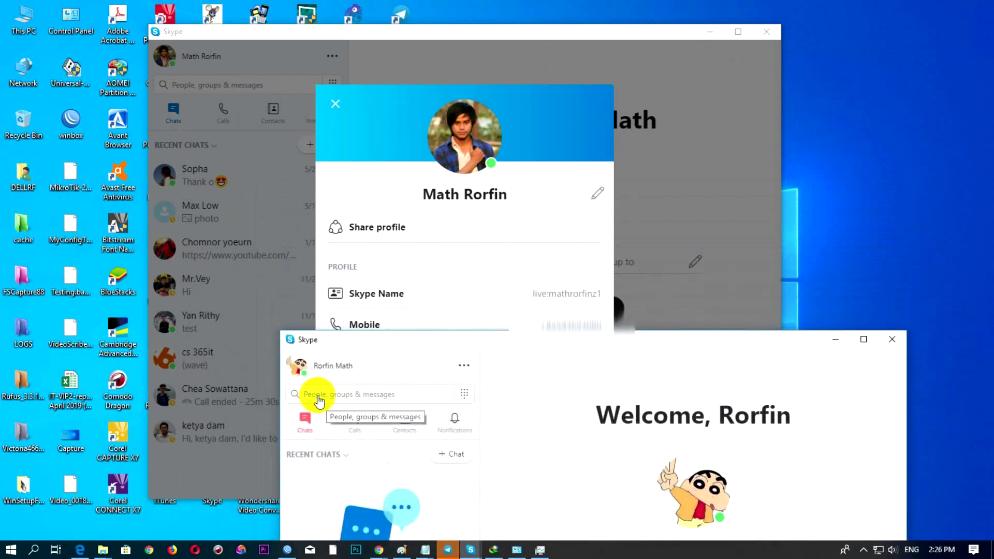
pyautogui.moveTo(562, 343); pyautogui.dragTo(547, 288)
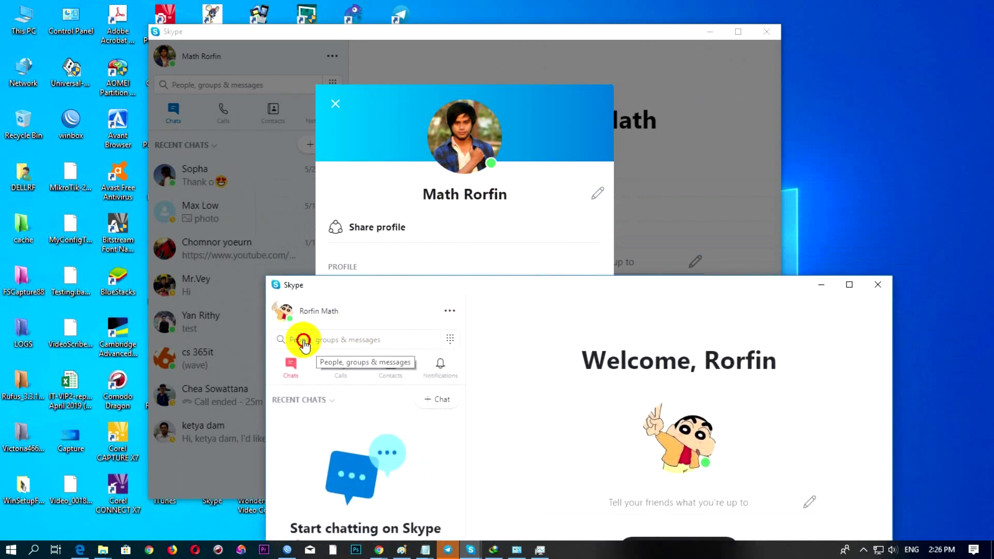
# - Paste the copied Skype Name into the second account's search and open the first account's result
pyautogui.click(325, 344)
pyautogui.rightClick(305, 342)
pyautogui.click(321, 380)
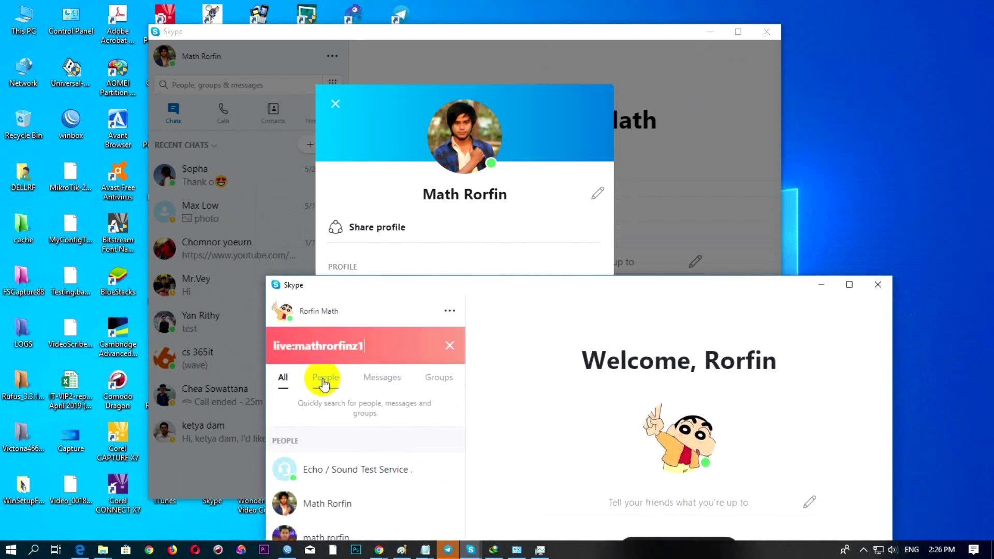
pyautogui.moveTo(426, 288); pyautogui.dragTo(436, 192)
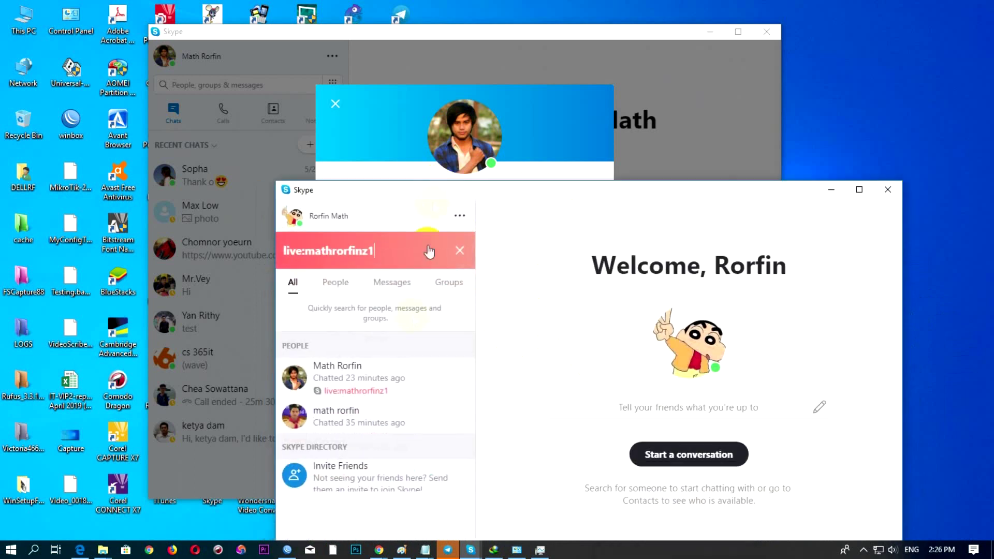
pyautogui.click(355, 386)
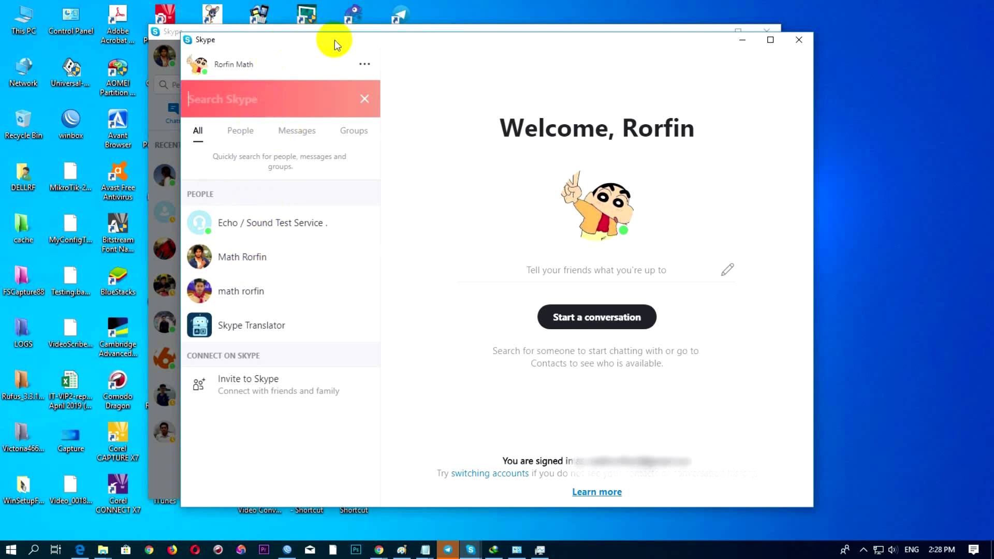
# - Rearrange both Skype windows, bringing the first account's profile forward on the left
pyautogui.moveTo(341, 39); pyautogui.dragTo(512, 42)
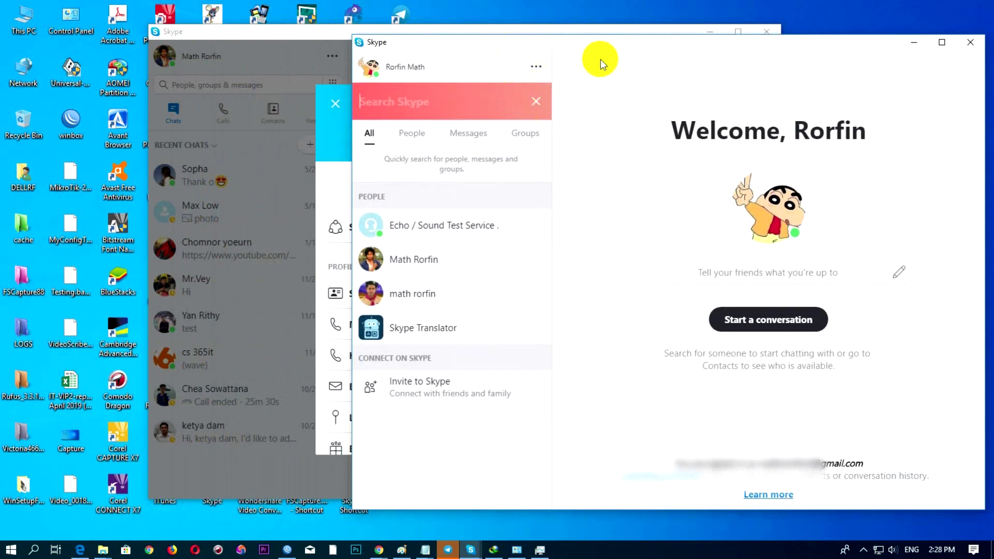
pyautogui.moveTo(602, 42); pyautogui.dragTo(585, 55)
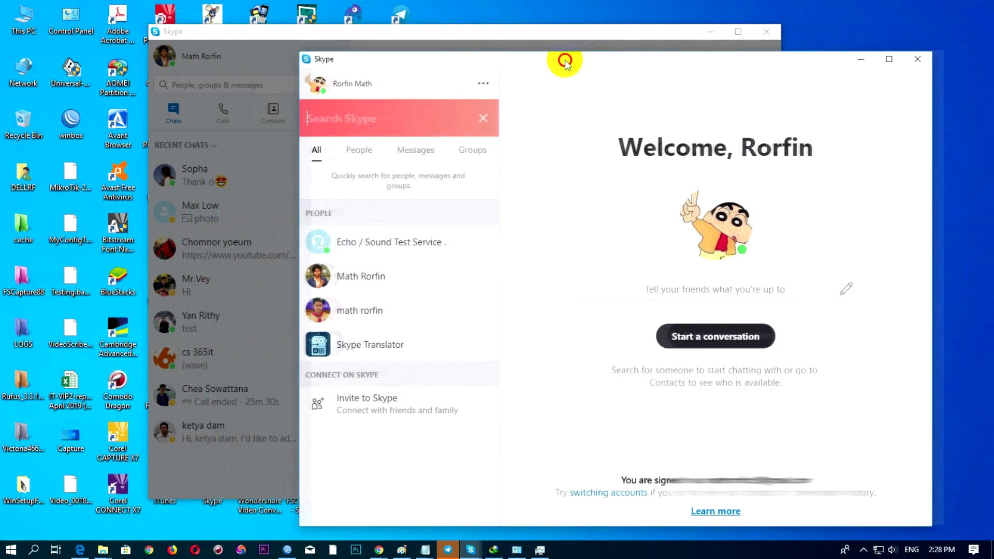
pyautogui.moveTo(603, 54); pyautogui.dragTo(566, 58)
pyautogui.click(458, 30)
pyautogui.moveTo(457, 30); pyautogui.dragTo(392, 32)
# - Recopy the Skype Name, paste it into the second account's search, and open the first account
pyautogui.rightClick(508, 302)
pyautogui.click(520, 307)
pyautogui.click(769, 55)
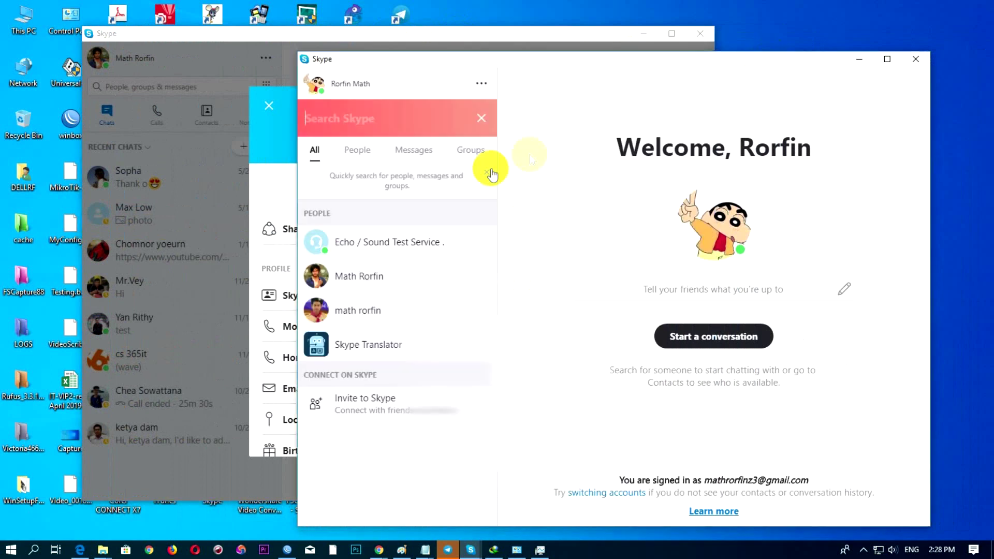
pyautogui.rightClick(328, 117)
pyautogui.click(351, 157)
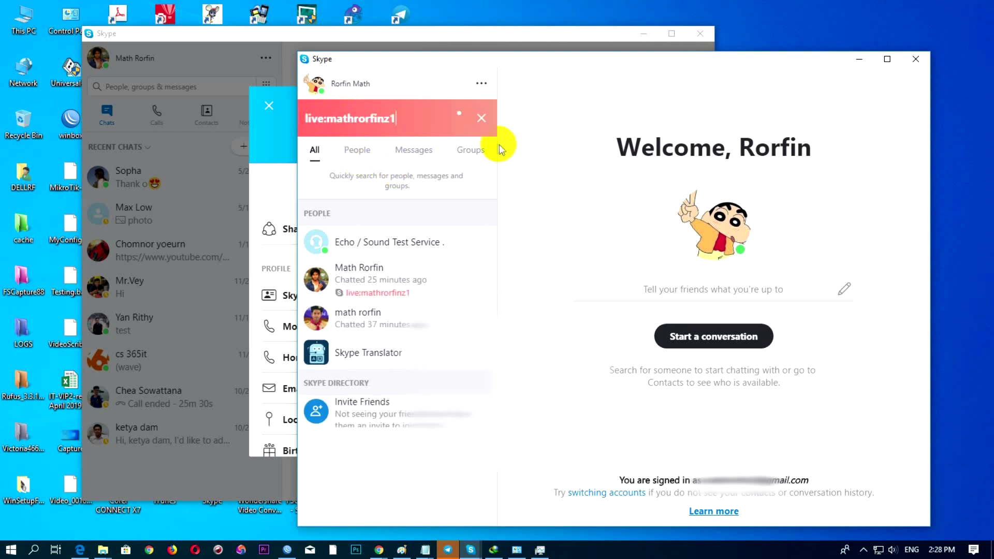
pyautogui.click(449, 257)
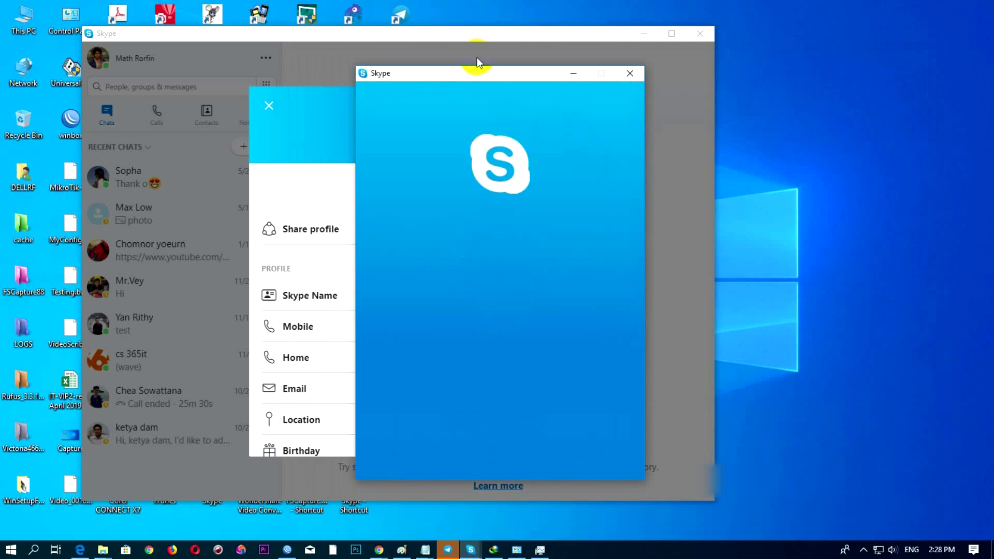
# - Place the third window's Let's get started screen right of the first account's profile, in front
pyautogui.moveTo(468, 79); pyautogui.dragTo(666, 67)
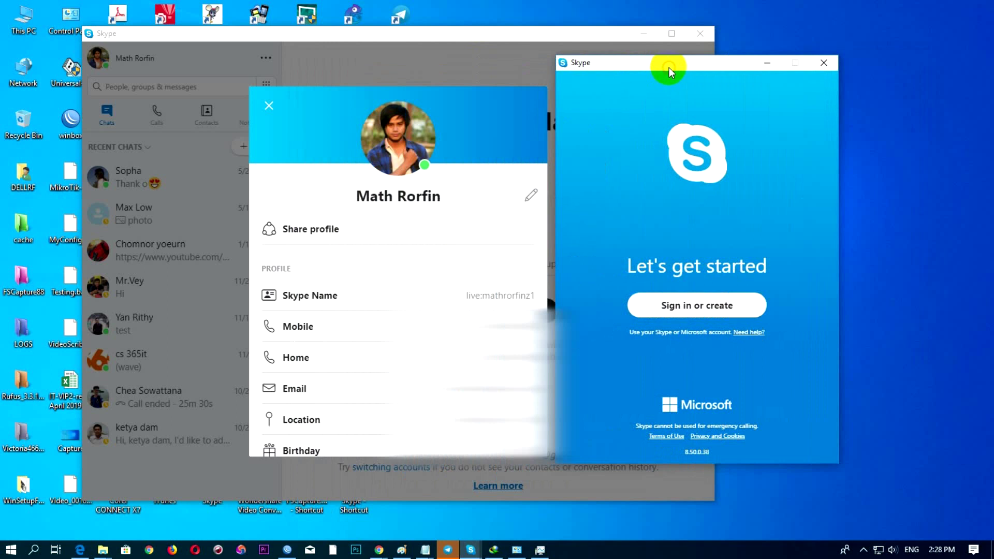
pyautogui.moveTo(668, 67); pyautogui.dragTo(715, 58)
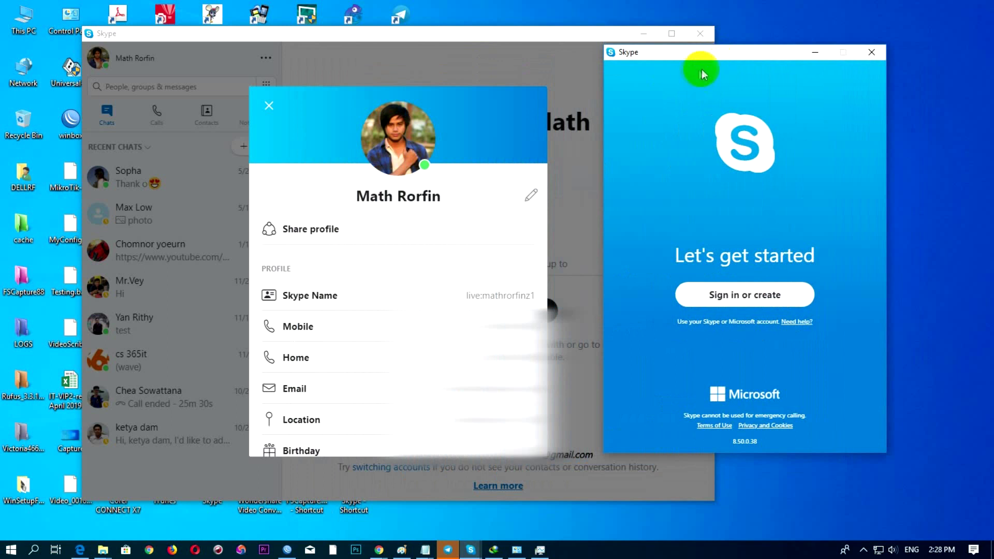
pyautogui.click(483, 295)
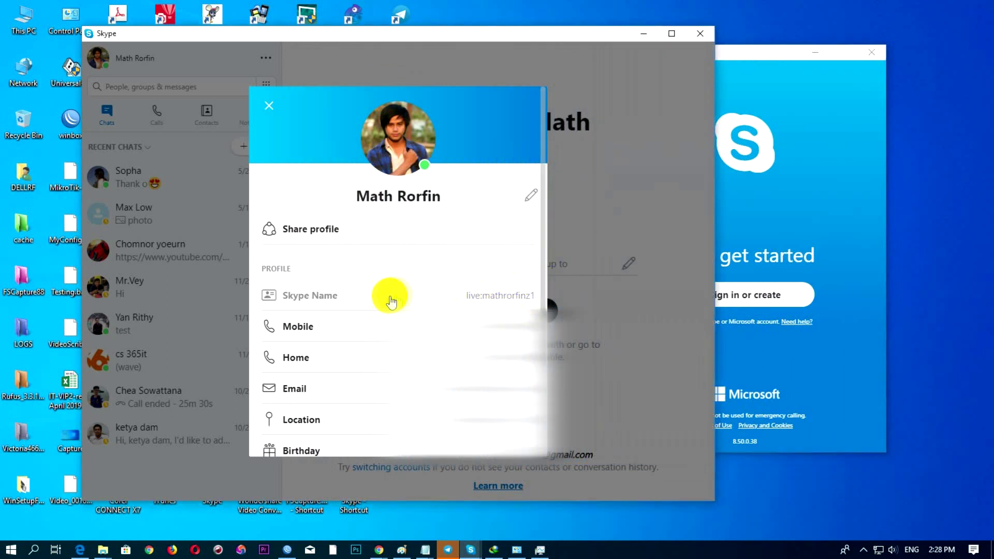
pyautogui.click(737, 53)
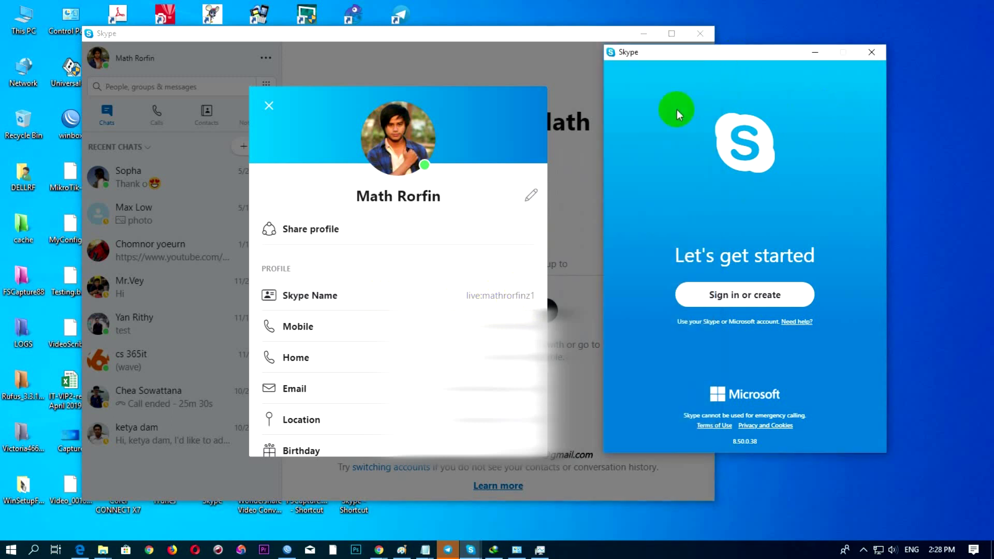